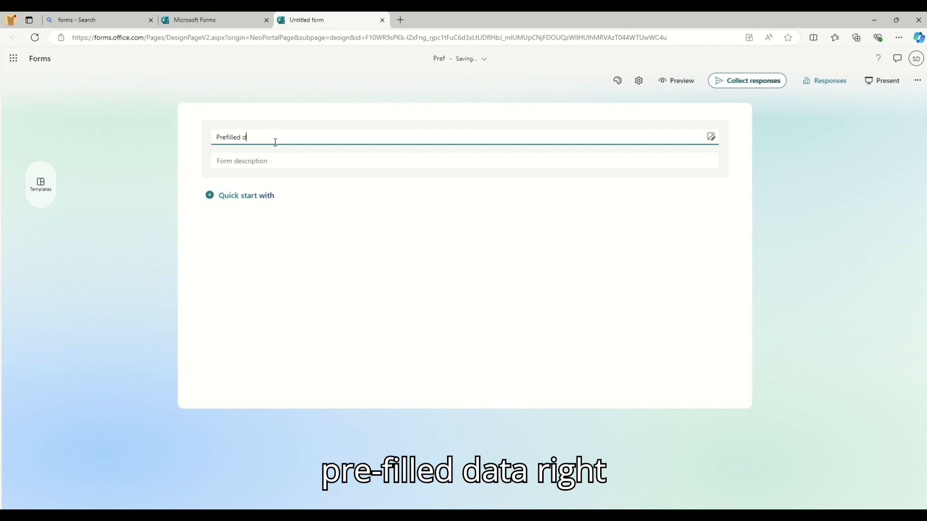
Finish the form title 'Prefilled data' and add the description 'Test'.
{"action": "type", "text": "ata"}
{"action": "key", "text": "Tab"}
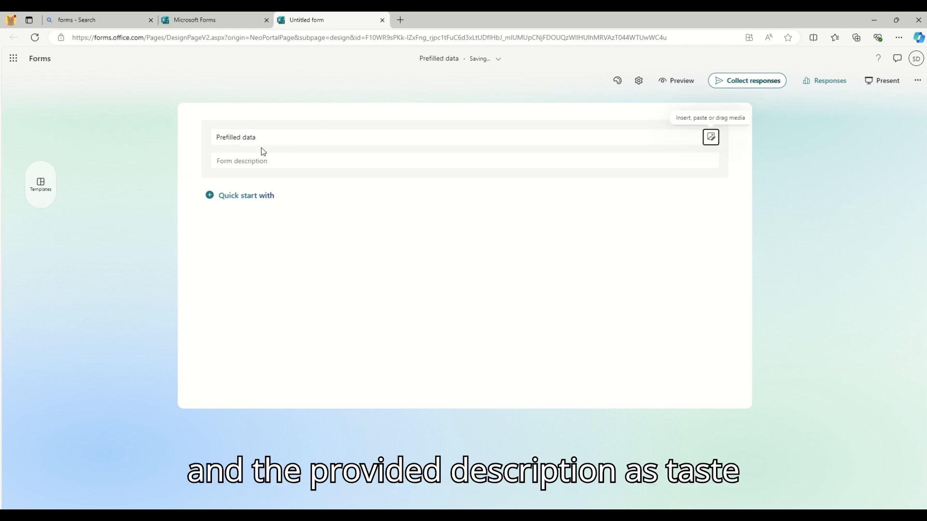
{"action": "left_click", "coordinate": [250, 163]}
{"action": "type", "text": "Test"}
{"action": "key", "text": "Tab"}
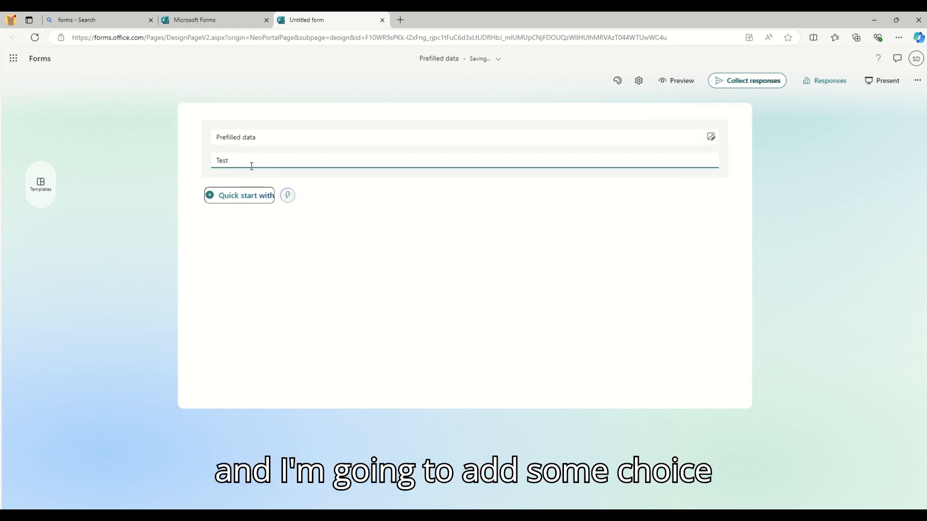
Add a first choice question and title it Question1, fixing the typo.
{"action": "left_click", "coordinate": [238, 196]}
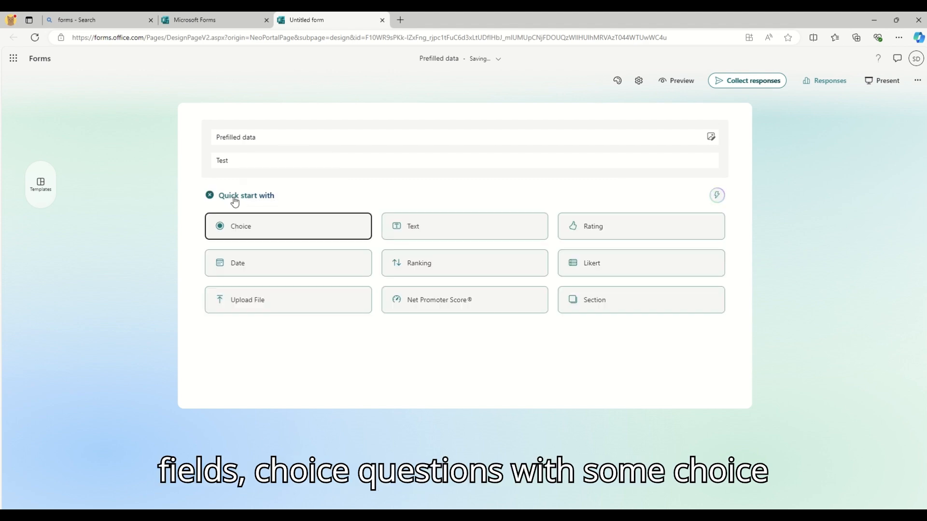
{"action": "left_click", "coordinate": [348, 221]}
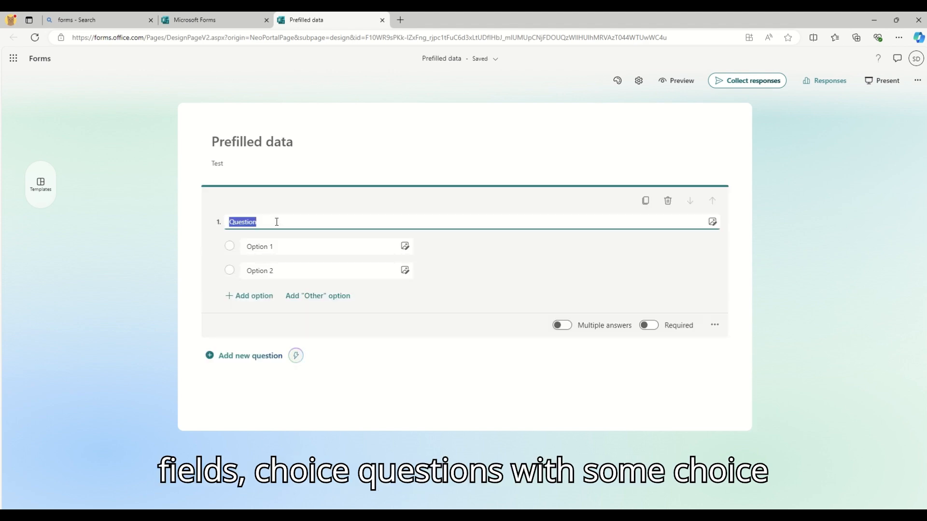
{"action": "type", "text": "Qa"}
{"action": "key", "text": "ctrl+a"}
{"action": "type", "text": "Q"}
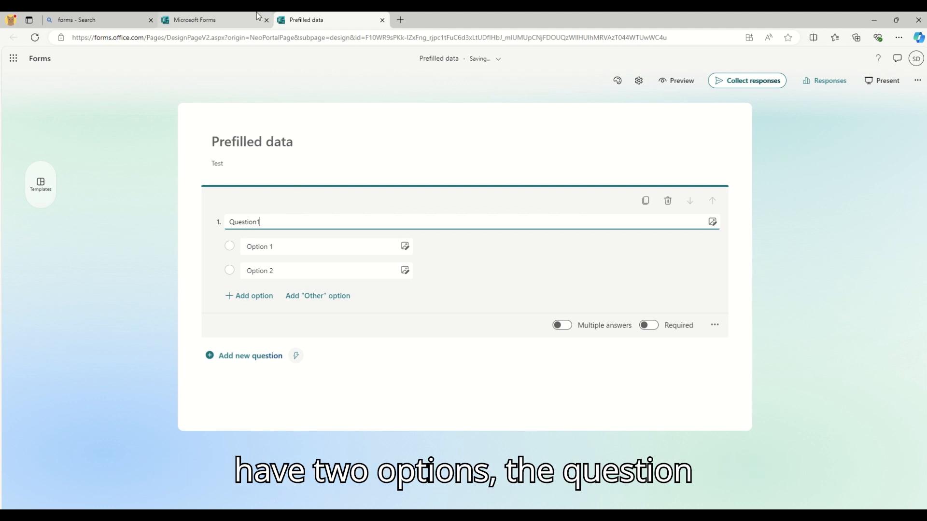
Add choice Question 2 with a third answer option, Option 3.
{"action": "left_click", "coordinate": [250, 355]}
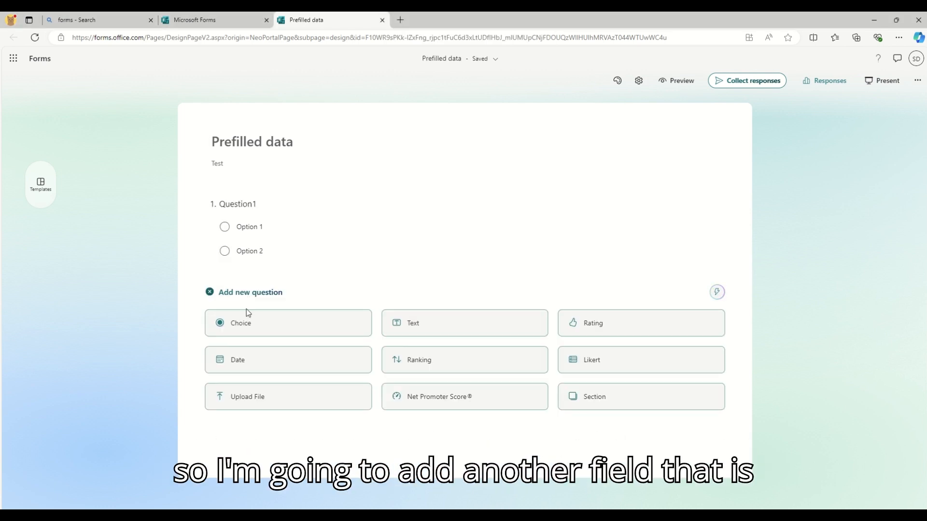
{"action": "left_click", "coordinate": [249, 324]}
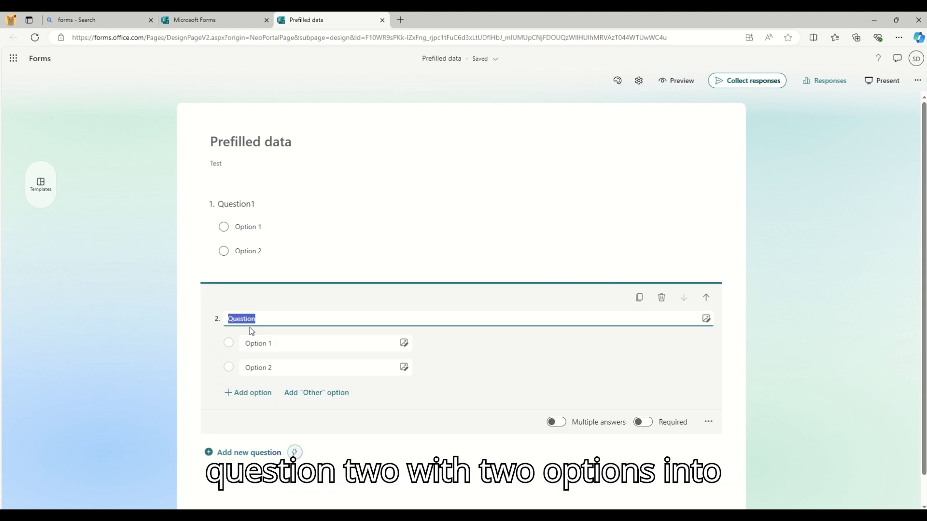
{"action": "type", "text": "2"}
{"action": "left_click", "coordinate": [256, 396]}
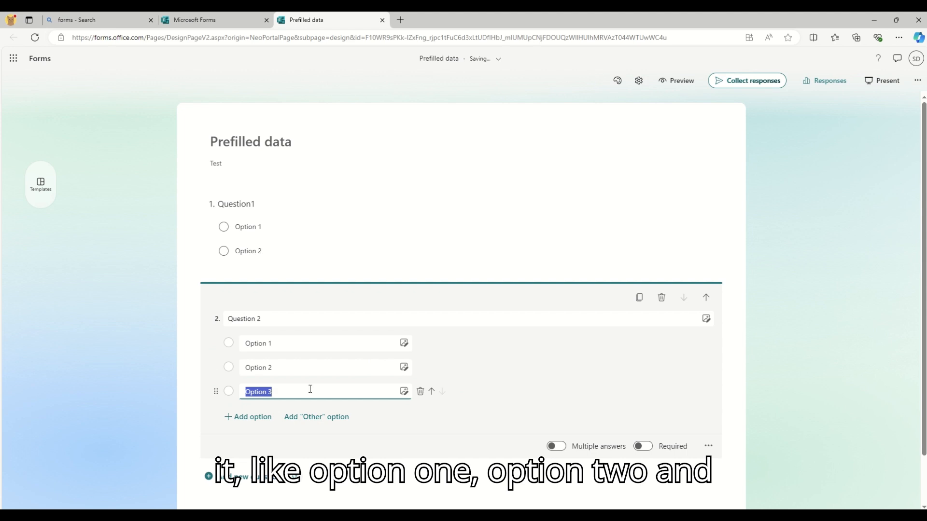
Add a third choice question titled Question 3.
{"action": "left_click", "coordinate": [248, 477]}
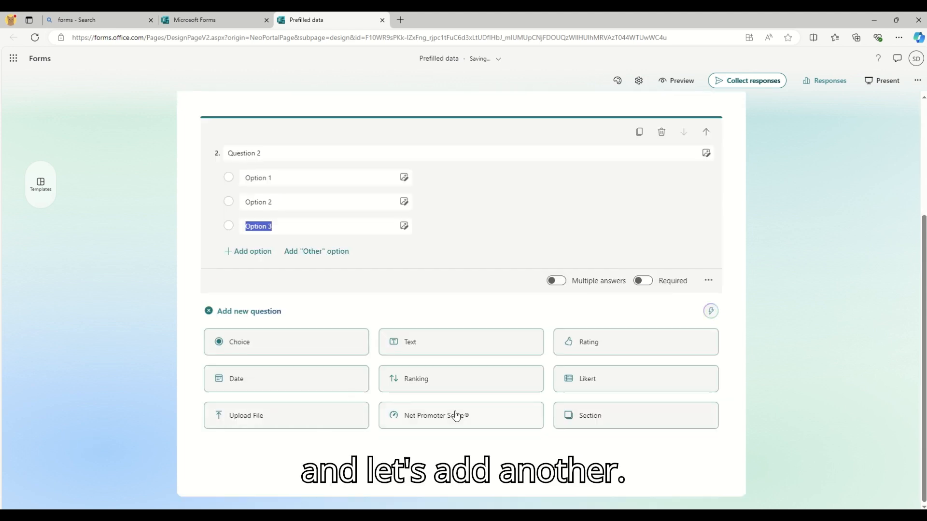
{"action": "left_click", "coordinate": [289, 348]}
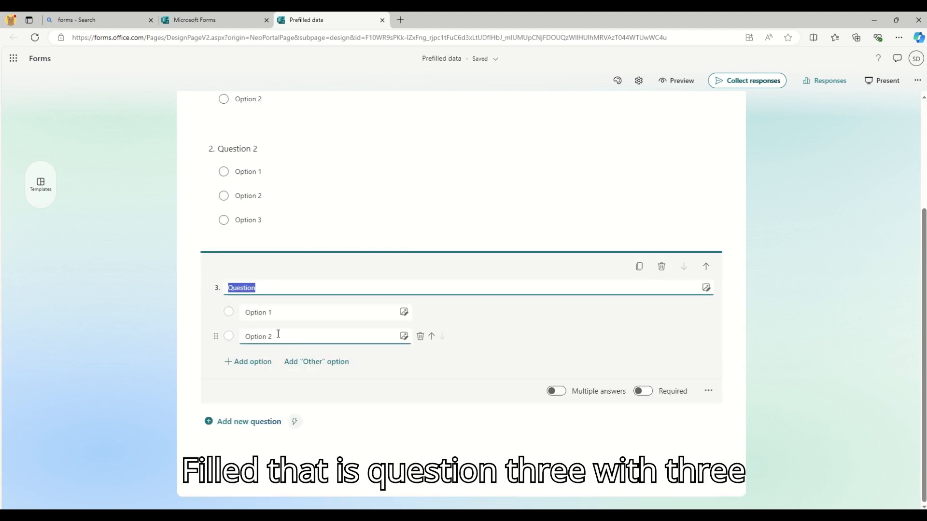
{"action": "left_click", "coordinate": [275, 288]}
{"action": "type", "text": "3"}
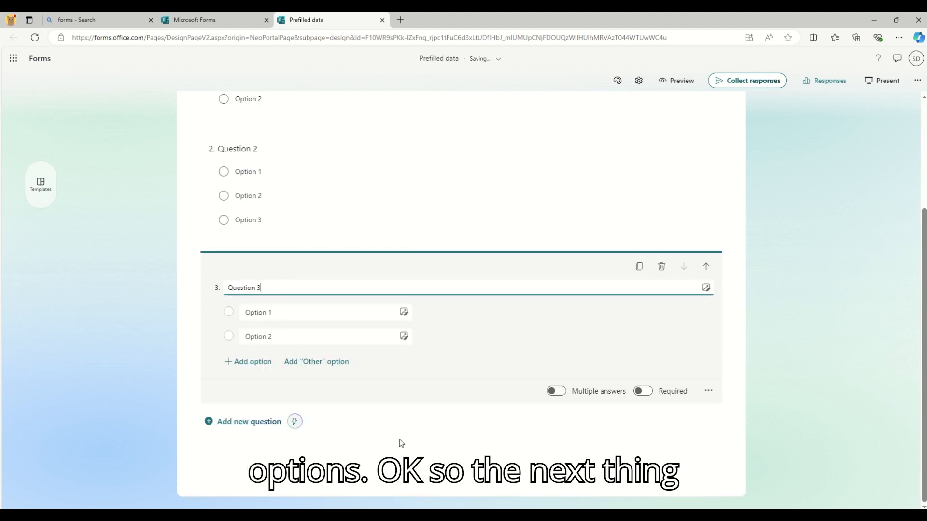
{"action": "scroll", "coordinate": [577, 314], "scroll_direction": "up", "scroll_amount": 3}
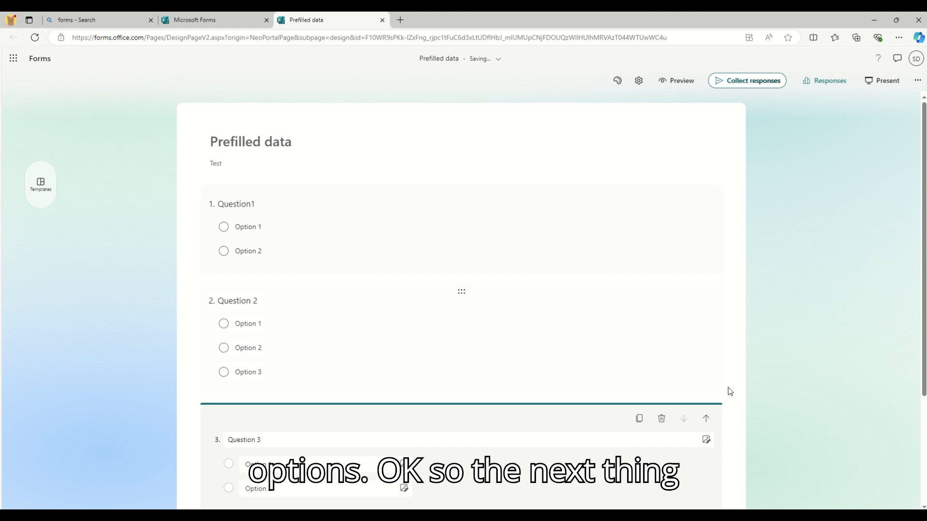
Open Get Pre-filled URL from the form's more-options menu, noting pre-filled answers are disabled.
{"action": "left_click", "coordinate": [917, 82]}
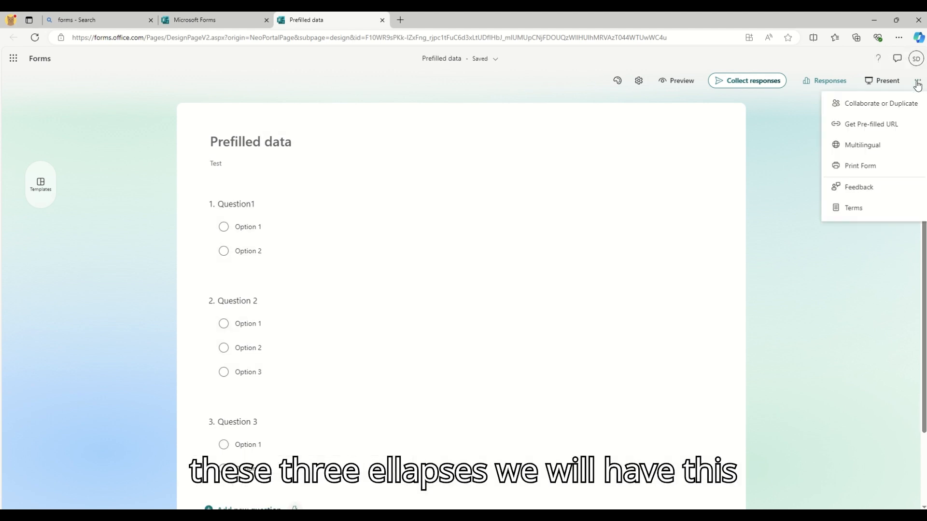
{"action": "left_click", "coordinate": [870, 125]}
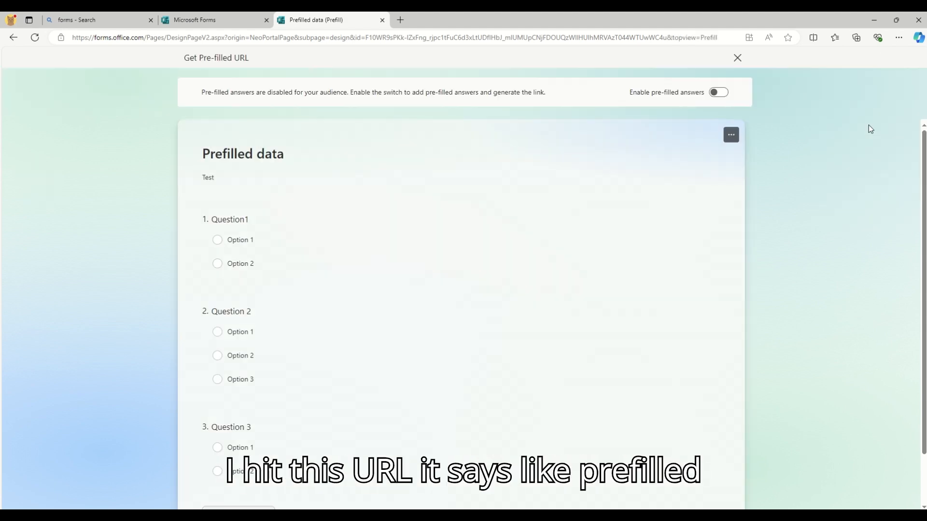
{"action": "left_click_drag", "start_coordinate": [203, 95], "coordinate": [567, 101]}
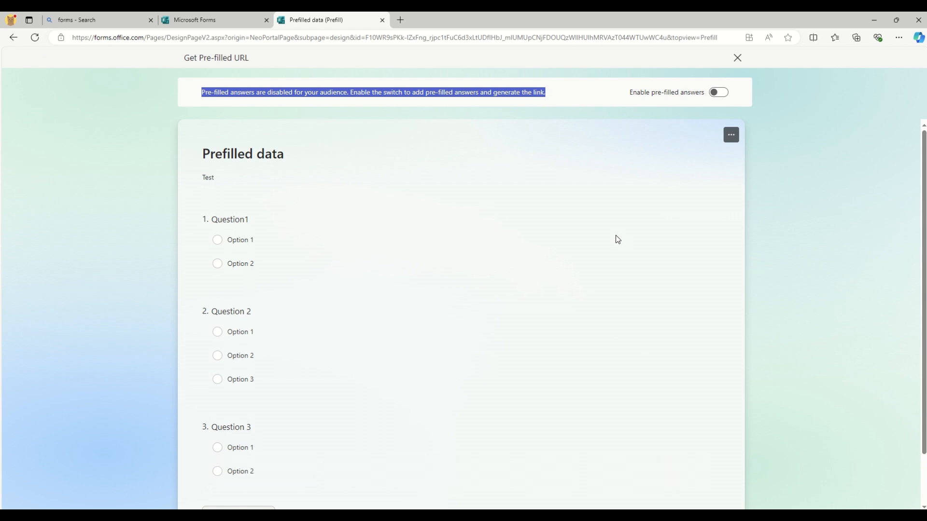
Enable pre-filled answers and pre-select Option 1, Option 2 and Option 2 for the three questions.
{"action": "left_click", "coordinate": [724, 97]}
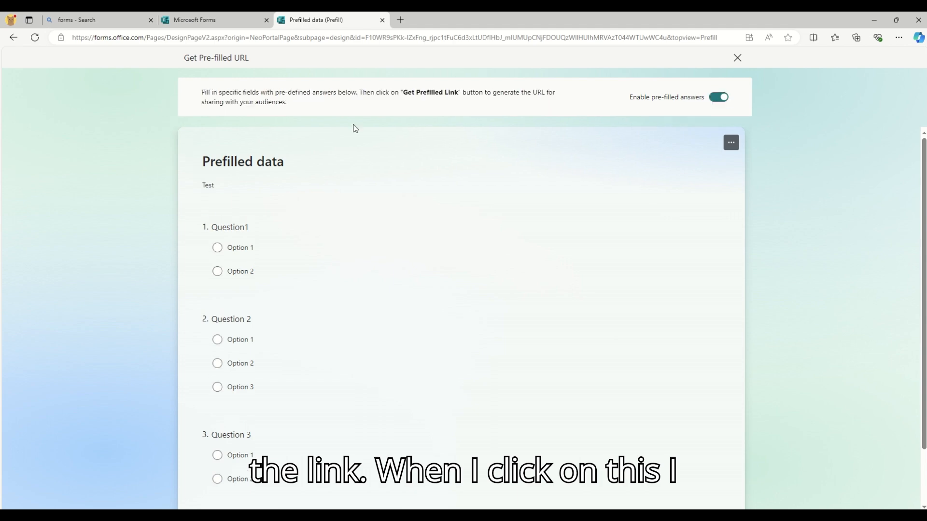
{"action": "left_click", "coordinate": [216, 248]}
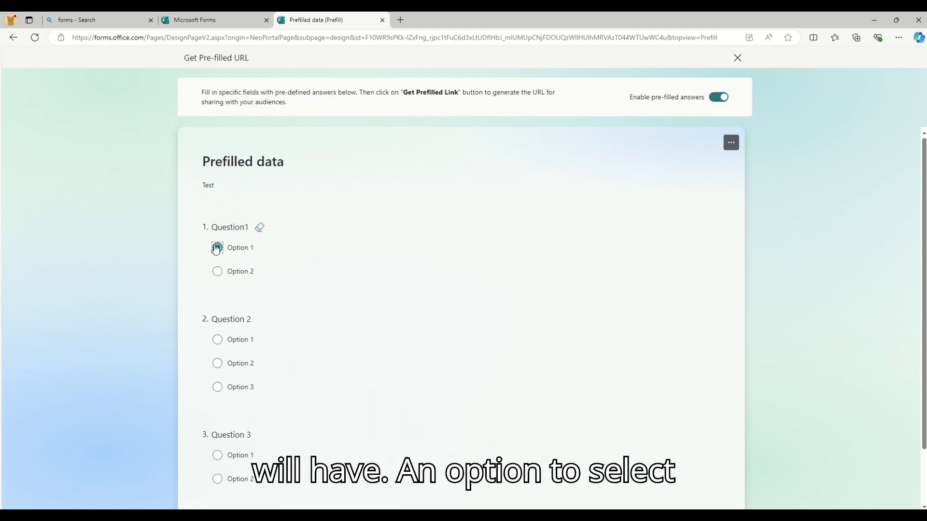
{"action": "scroll", "coordinate": [394, 249], "scroll_direction": "down", "scroll_amount": 2}
{"action": "left_click", "coordinate": [218, 297]}
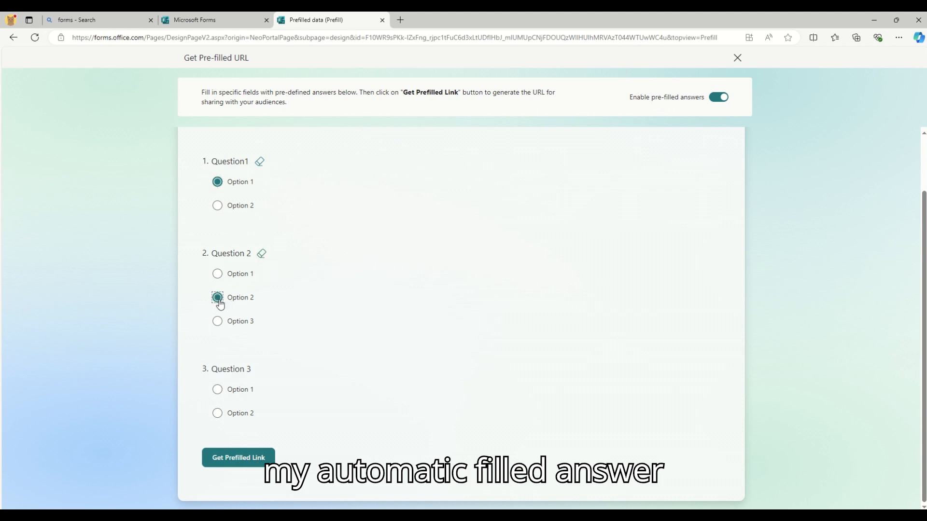
{"action": "left_click", "coordinate": [217, 413]}
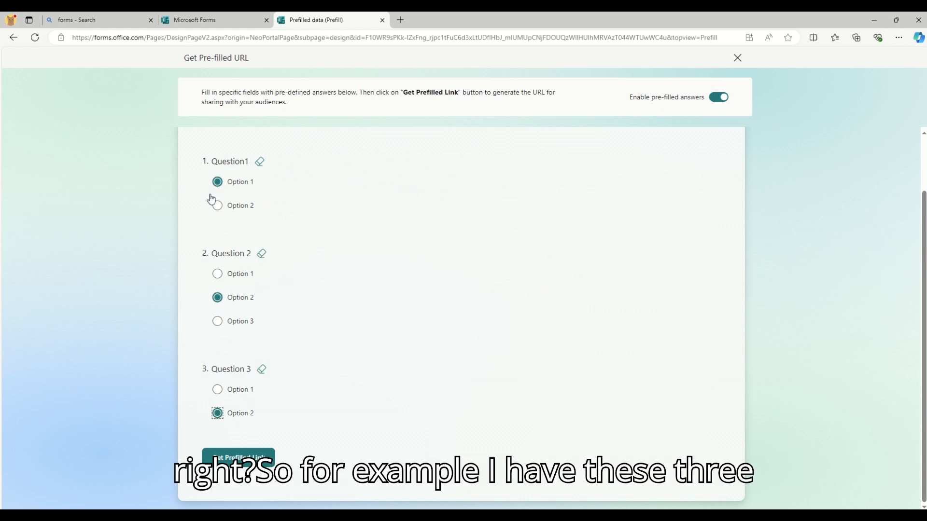
{"action": "left_click", "coordinate": [261, 163]}
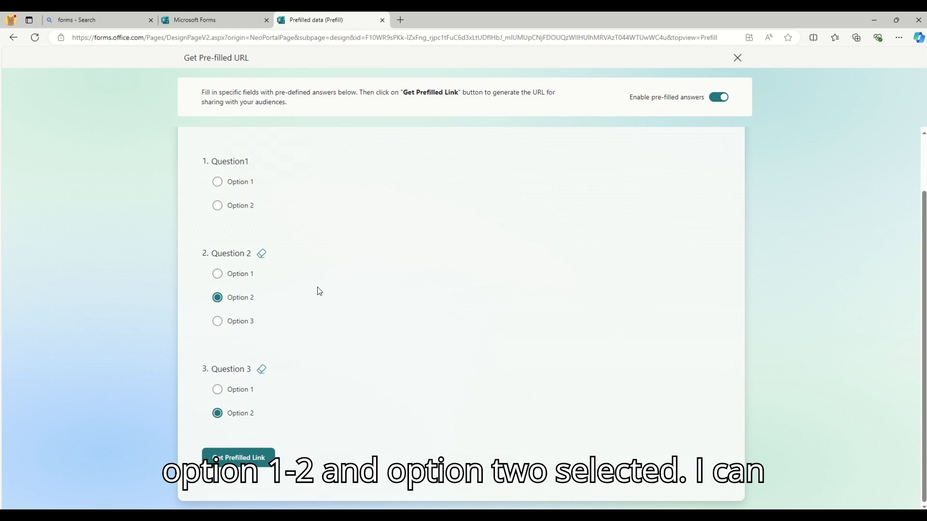
{"action": "left_click", "coordinate": [218, 182]}
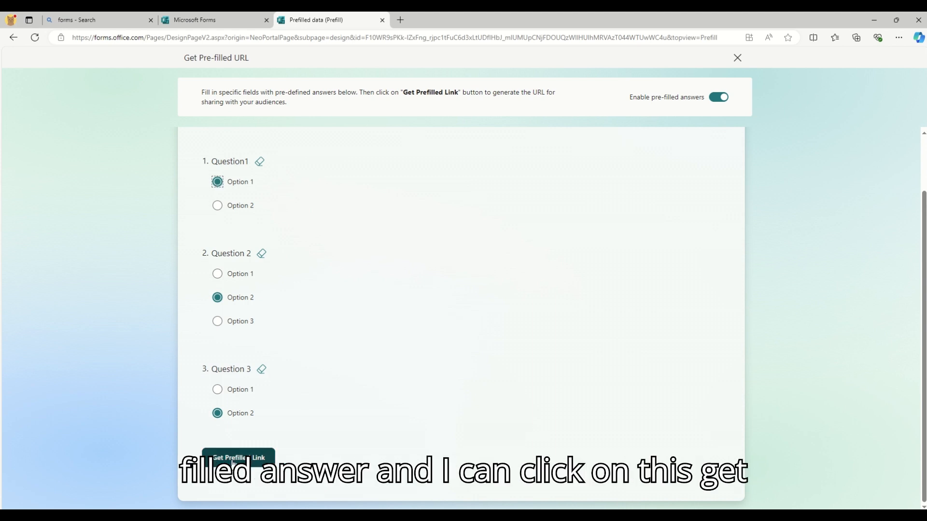
Generate the pre-filled link and copy it.
{"action": "left_click", "coordinate": [233, 461]}
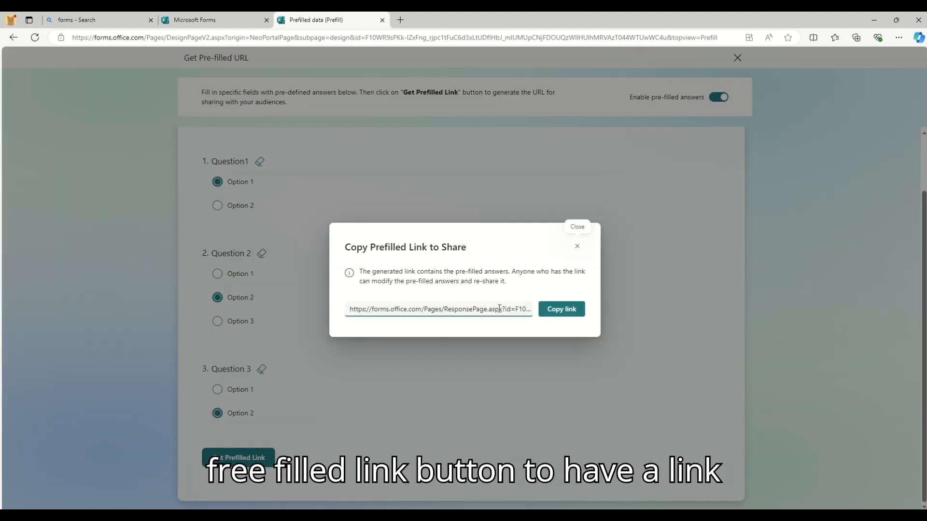
{"action": "left_click", "coordinate": [560, 313]}
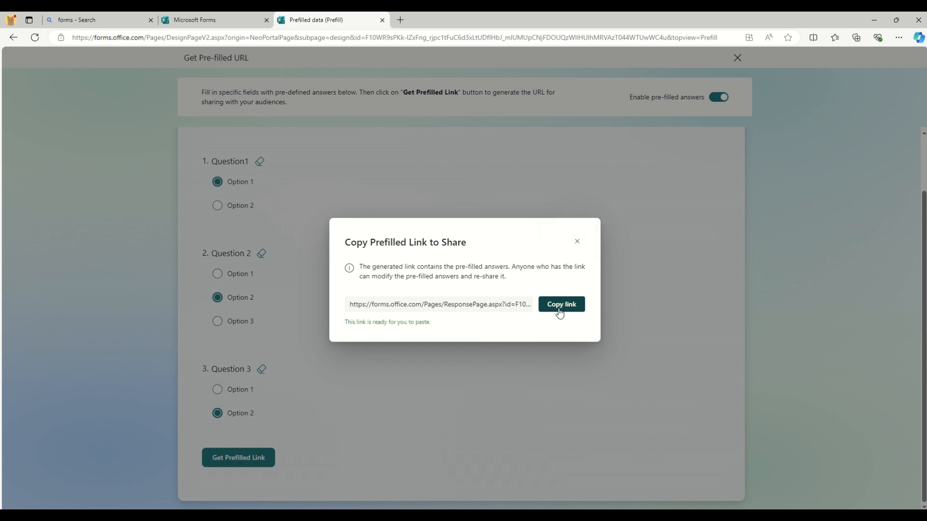
{"action": "left_click_drag", "start_coordinate": [351, 323], "coordinate": [444, 326]}
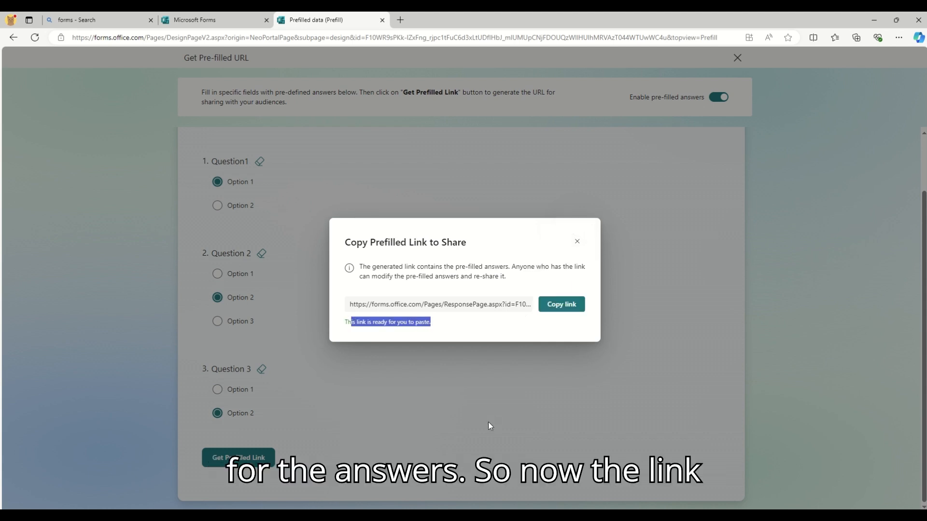
{"action": "key", "text": "super"}
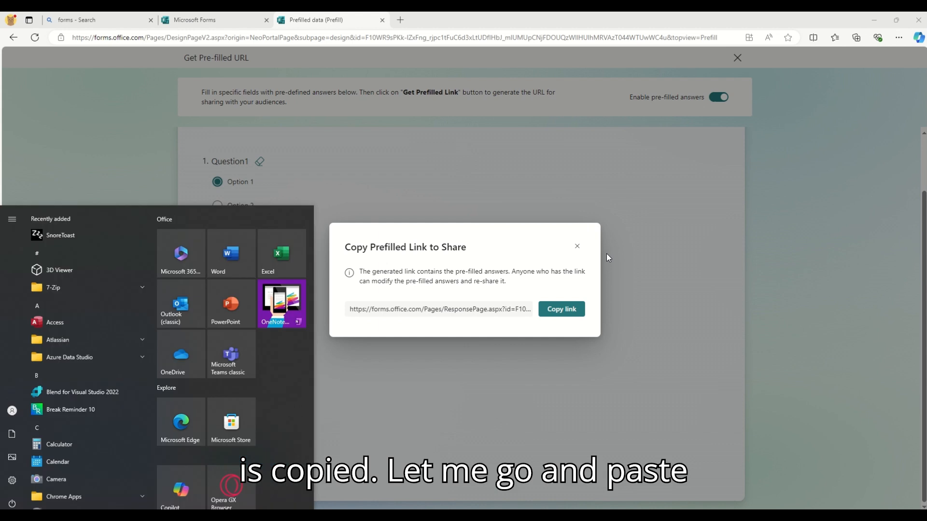
Launch Notepad and paste the pre-filled link into a new note.
{"action": "type", "text": "note"}
{"action": "key", "text": "Return"}
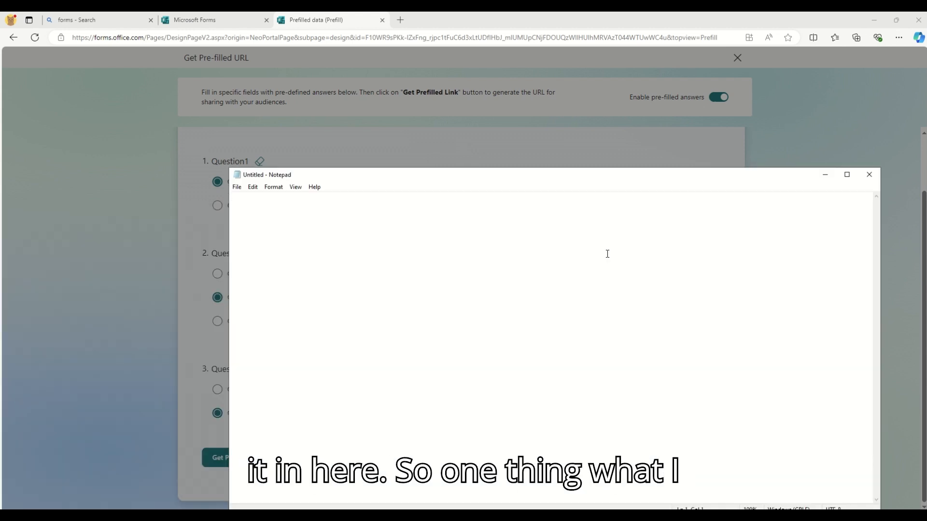
{"action": "key", "text": "ctrl+v"}
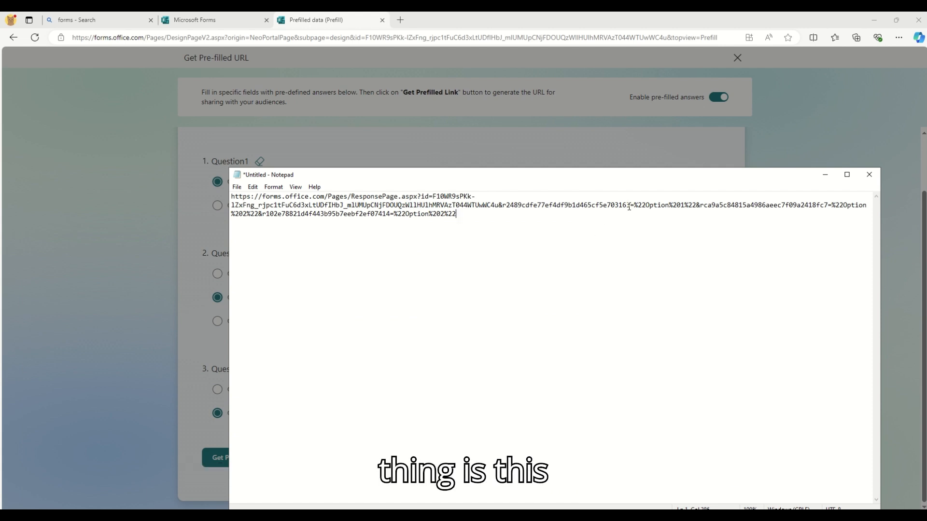
Inspect the Option%201 answer value in the pasted link, then select the whole link.
{"action": "left_click", "coordinate": [667, 259]}
{"action": "left_click_drag", "start_coordinate": [647, 205], "coordinate": [685, 203]}
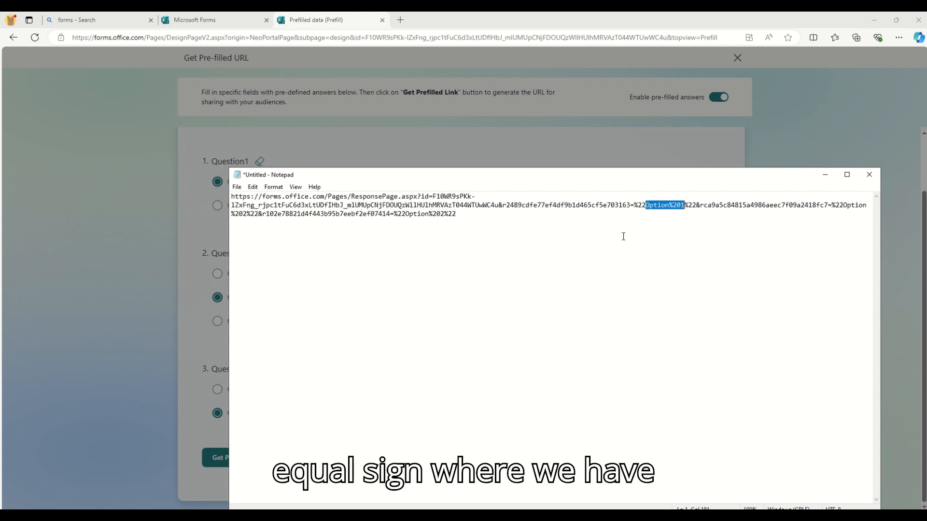
{"action": "left_click", "coordinate": [640, 208]}
{"action": "left_click_drag", "start_coordinate": [837, 207], "coordinate": [352, 205]}
{"action": "left_click", "coordinate": [410, 251]}
{"action": "key", "text": "ctrl+a"}
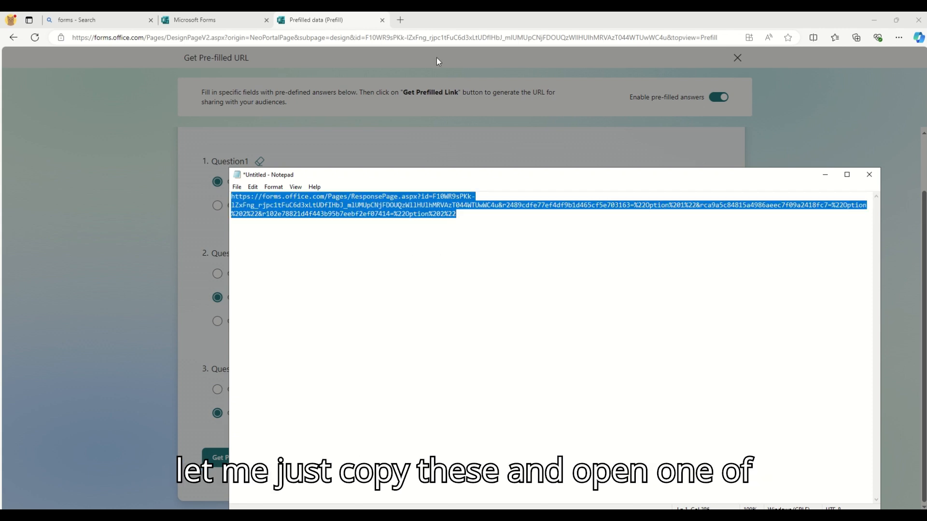
Search 'meyer web' in a new tab and open the URL Decoder/Encoder result.
{"action": "left_click", "coordinate": [407, 22]}
{"action": "type", "text": "me"}
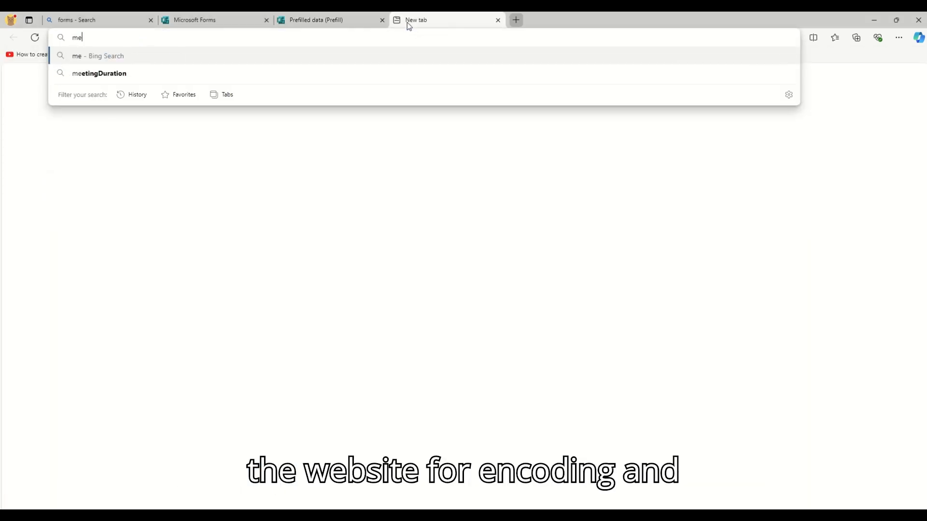
{"action": "type", "text": "yer web"}
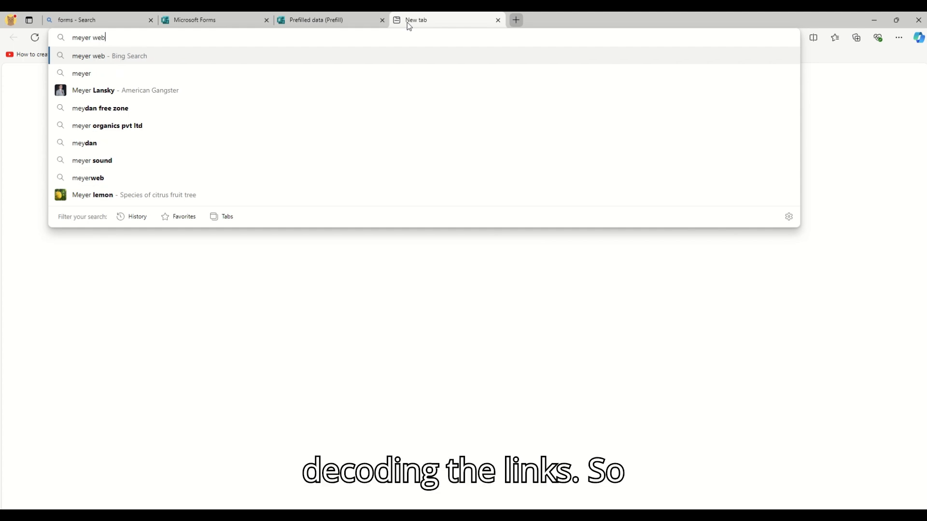
{"action": "key", "text": "Return"}
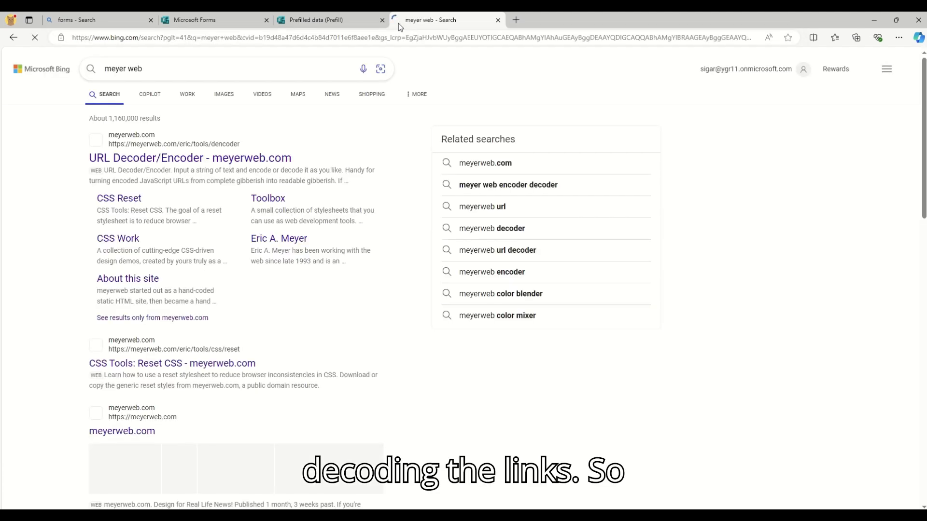
{"action": "left_click", "coordinate": [186, 159]}
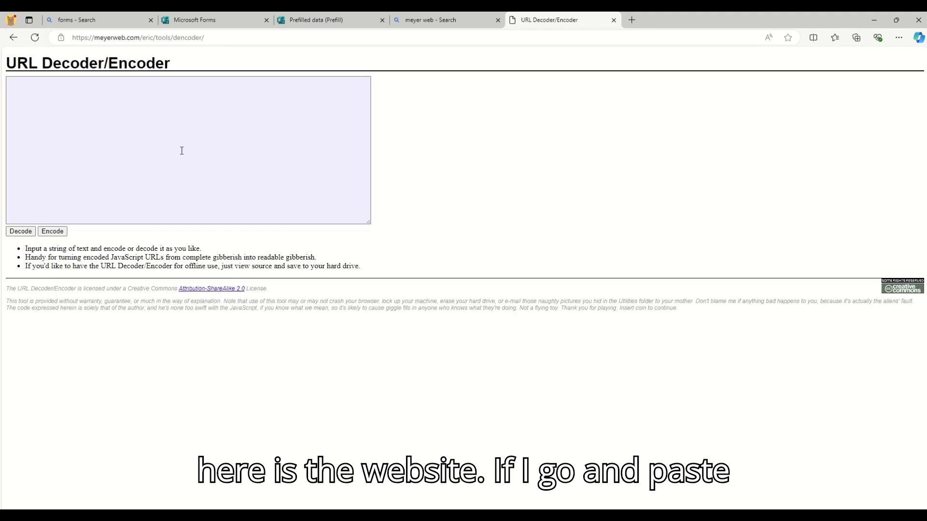
Paste the prefilled link into the decoder and decode it.
{"action": "left_click", "coordinate": [176, 148]}
{"action": "key", "text": "ctrl+v"}
{"action": "left_click", "coordinate": [21, 232]}
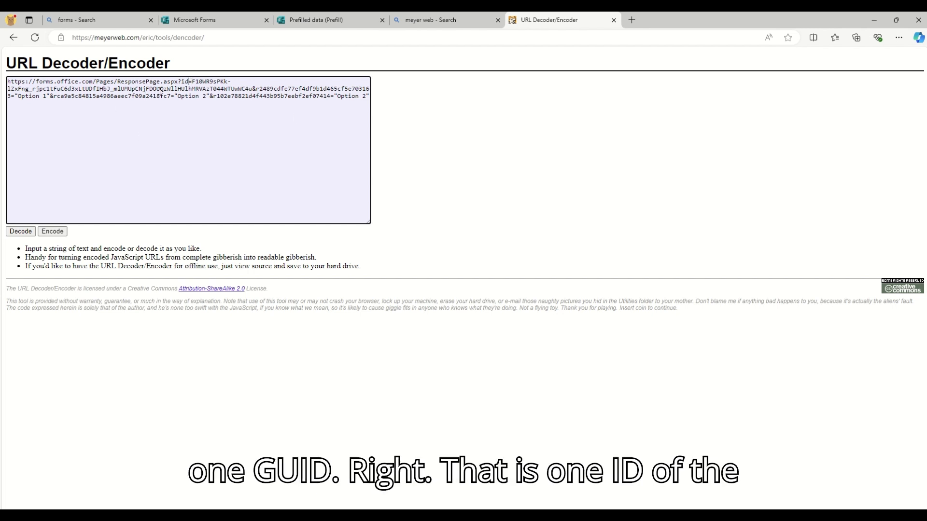
Inspect the decoded option values and question IDs, then return to the Prefilled data tab.
{"action": "left_click_drag", "start_coordinate": [18, 97], "coordinate": [276, 97]}
{"action": "left_click_drag", "start_coordinate": [334, 97], "coordinate": [362, 97]}
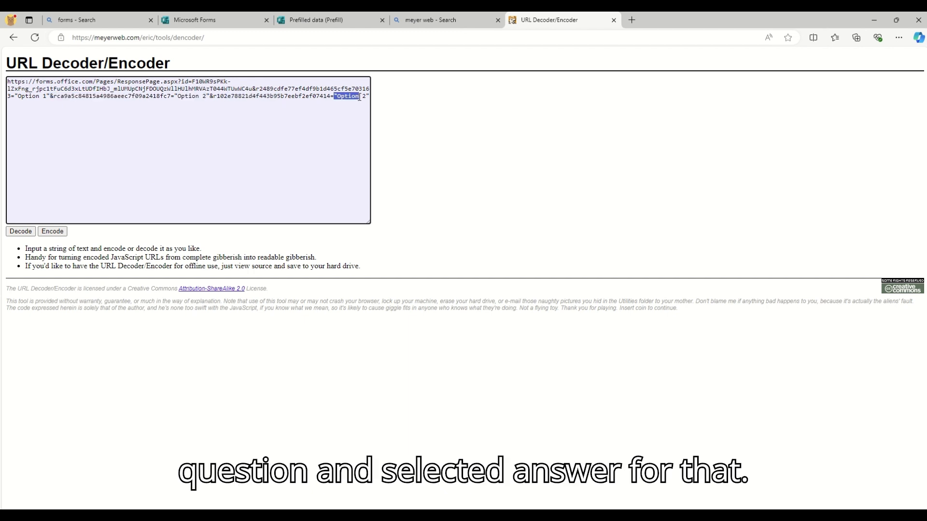
{"action": "left_click", "coordinate": [229, 142]}
{"action": "key", "text": "ctrl+a"}
{"action": "left_click", "coordinate": [228, 142]}
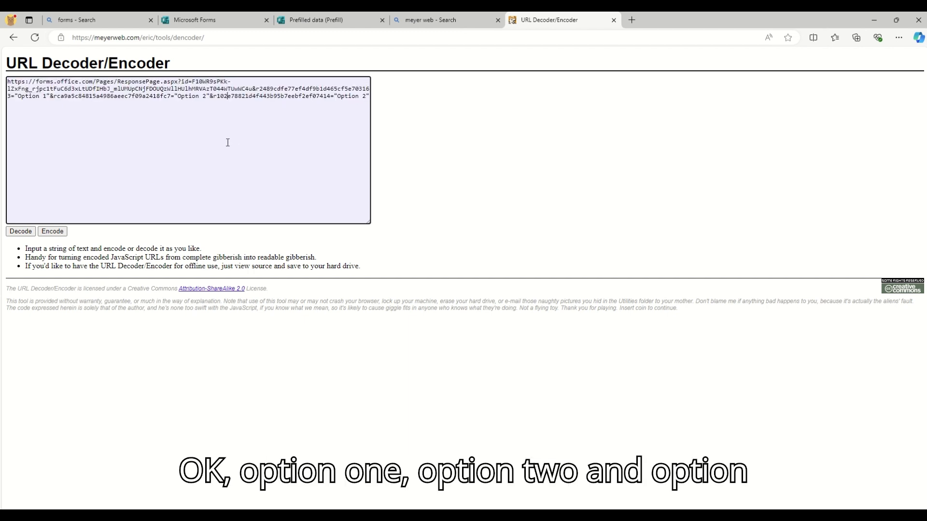
{"action": "left_click", "coordinate": [329, 18]}
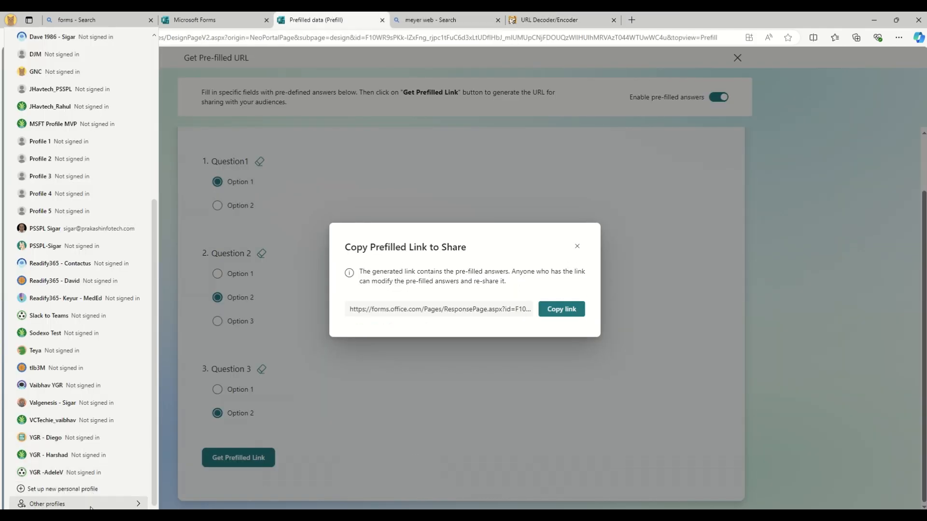
Load the prefilled link in a guest window and enter the account e-mail at the sign-in page.
{"action": "mouse_move", "coordinate": [91, 506]}
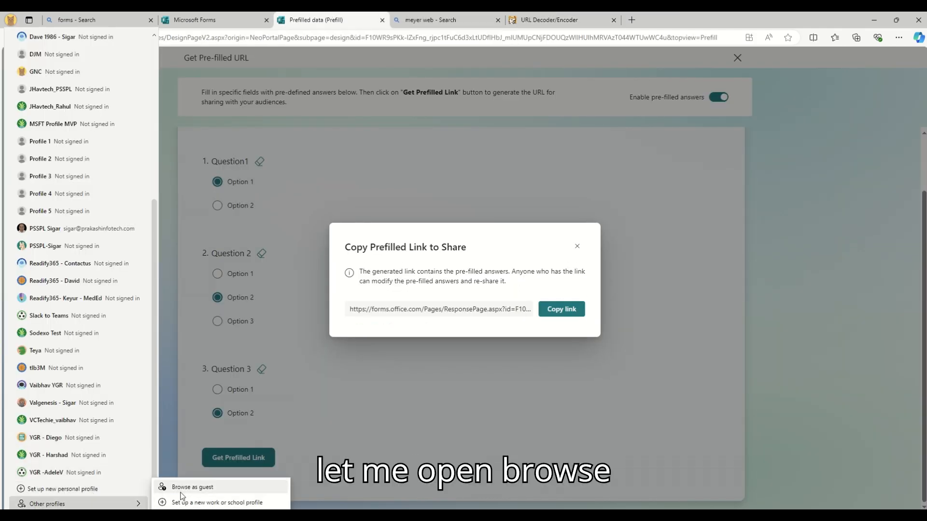
{"action": "left_click", "coordinate": [187, 487]}
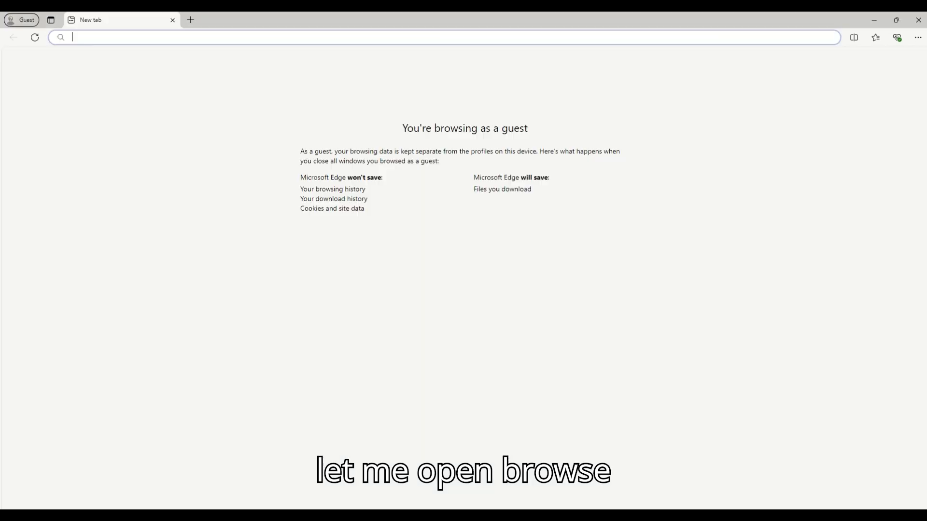
{"action": "key", "text": "ctrl+v"}
{"action": "key", "text": "Return"}
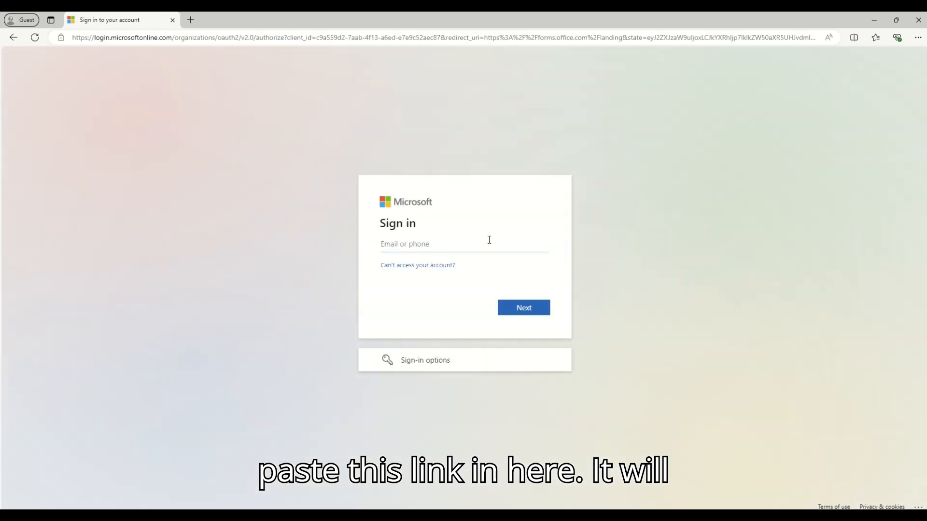
{"action": "left_click", "coordinate": [489, 239]}
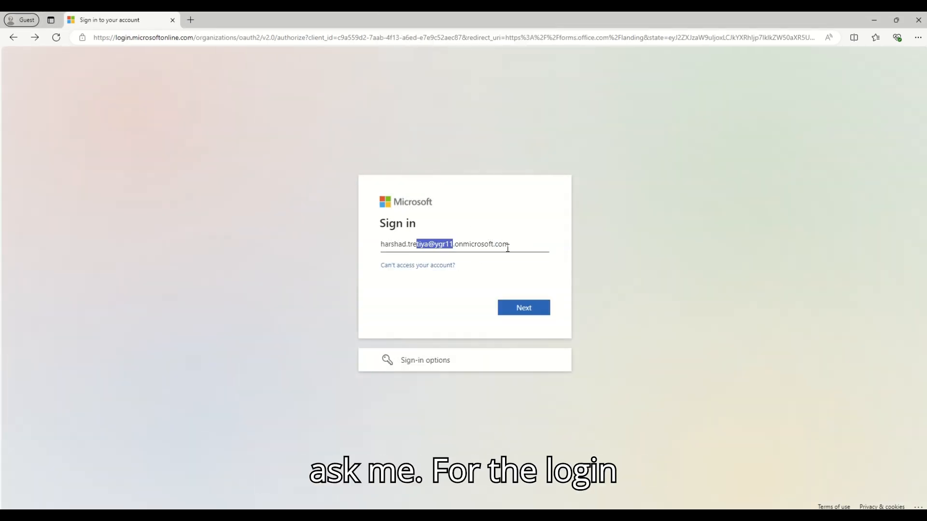
Enter the account password, sign in, and choose to stay signed in.
{"action": "left_click", "coordinate": [517, 312]}
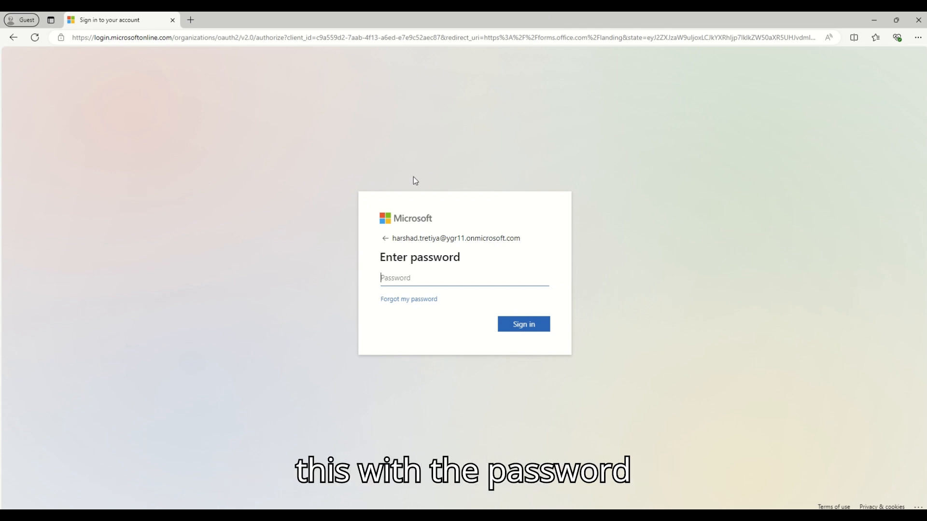
{"action": "key", "text": "ctrl+v"}
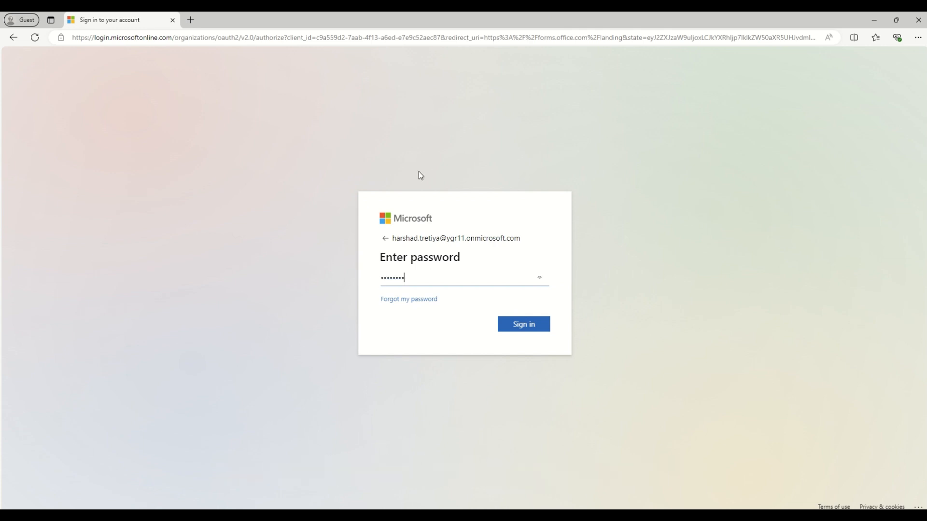
{"action": "left_click", "coordinate": [531, 328]}
{"action": "left_click", "coordinate": [535, 328]}
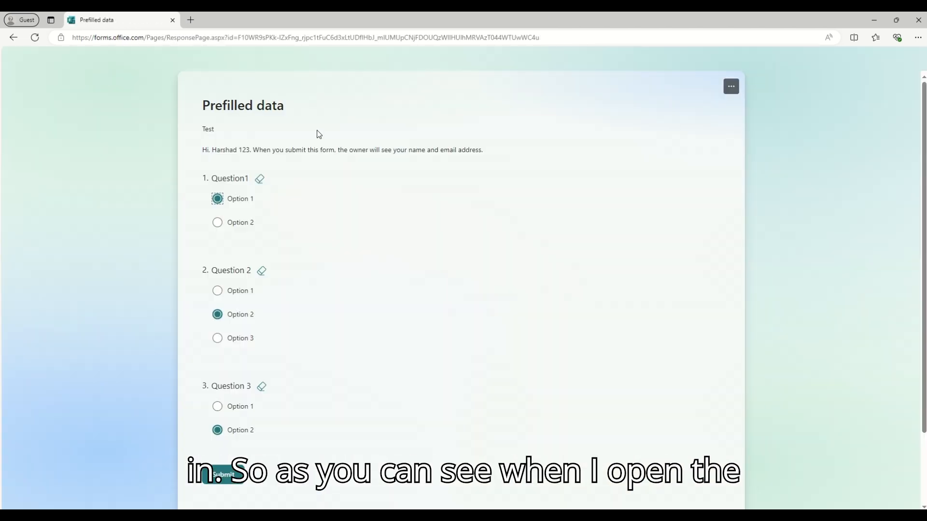
Switch Question1's answer to Option 2 and back to Option 1 to test editability.
{"action": "scroll", "coordinate": [258, 320], "scroll_direction": "down", "scroll_amount": 2}
{"action": "scroll", "coordinate": [257, 344], "scroll_direction": "up", "scroll_amount": 2}
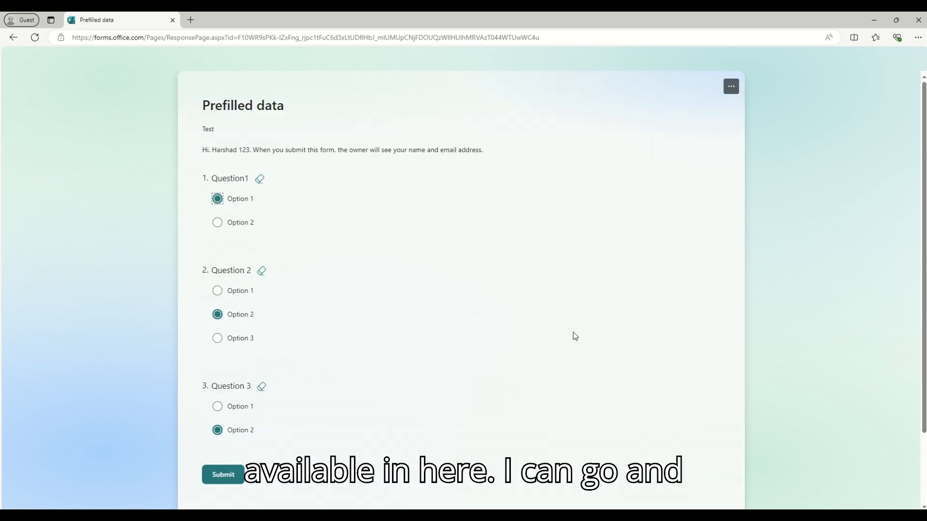
{"action": "left_click", "coordinate": [235, 225]}
{"action": "left_click", "coordinate": [237, 201]}
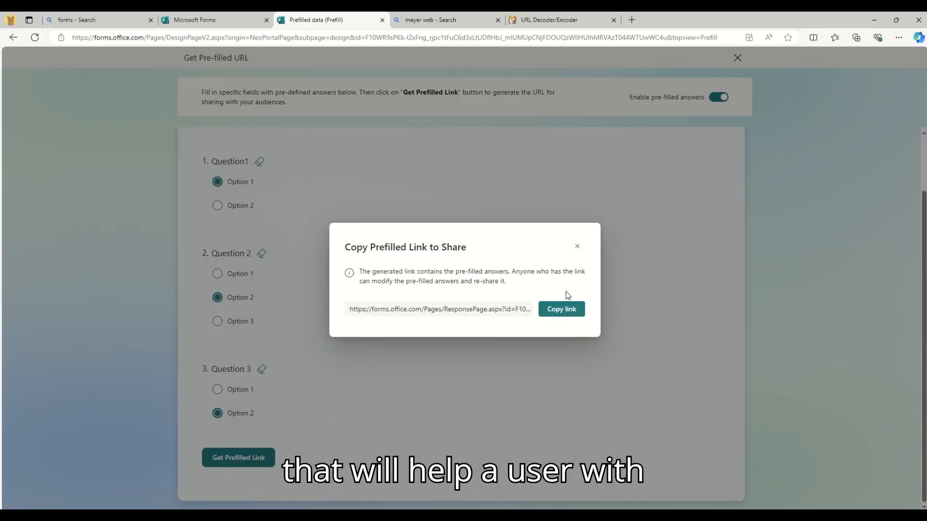
Close the Copy Prefilled Link dialog and switch off Enable pre-filled answers.
{"action": "left_click", "coordinate": [577, 247]}
{"action": "left_click", "coordinate": [720, 97]}
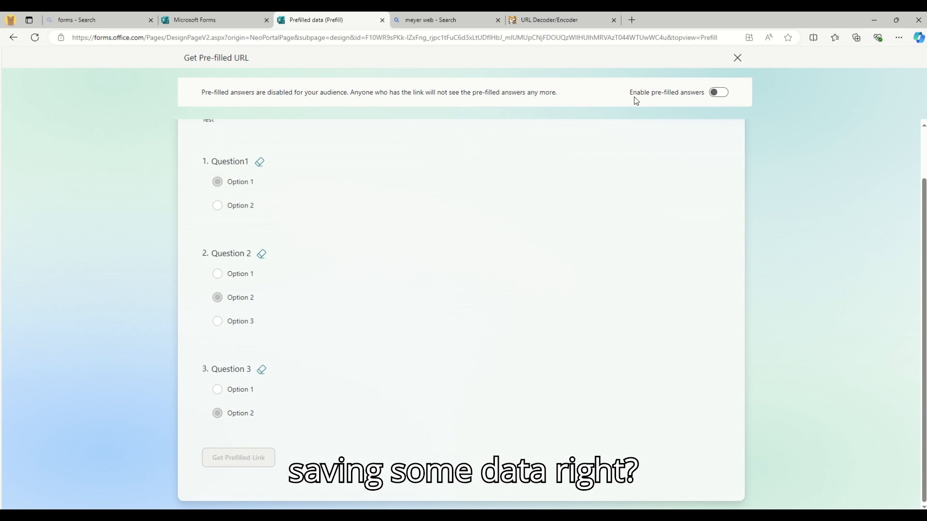
{"action": "left_click_drag", "start_coordinate": [629, 92], "coordinate": [699, 91]}
{"action": "left_click", "coordinate": [650, 132]}
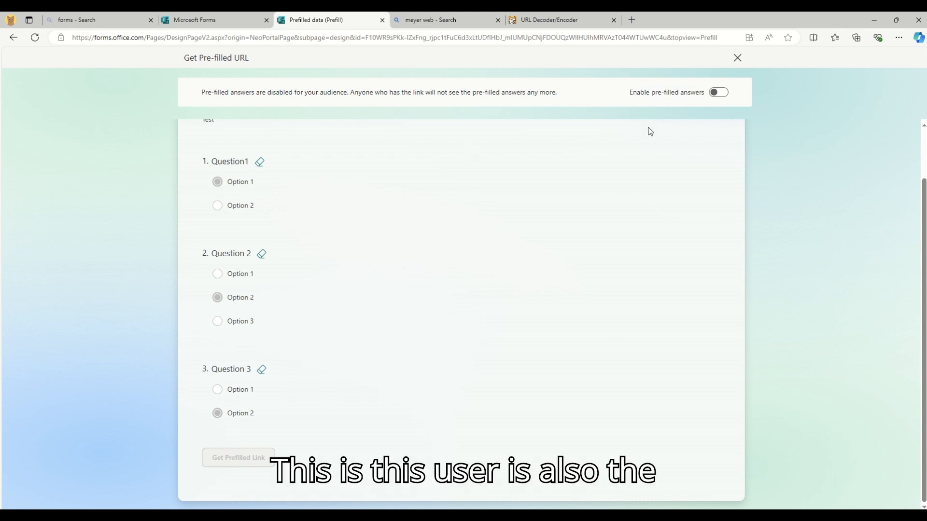
Review the Get Pre-filled URL heading and return to the form's design view.
{"action": "scroll", "coordinate": [514, 190], "scroll_direction": "up", "scroll_amount": 2}
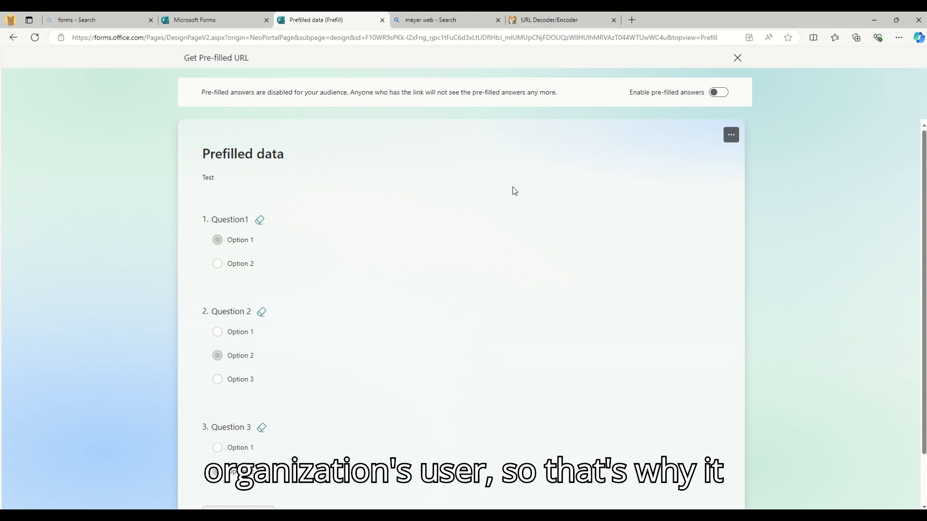
{"action": "left_click_drag", "start_coordinate": [190, 58], "coordinate": [328, 60]}
{"action": "left_click", "coordinate": [567, 235]}
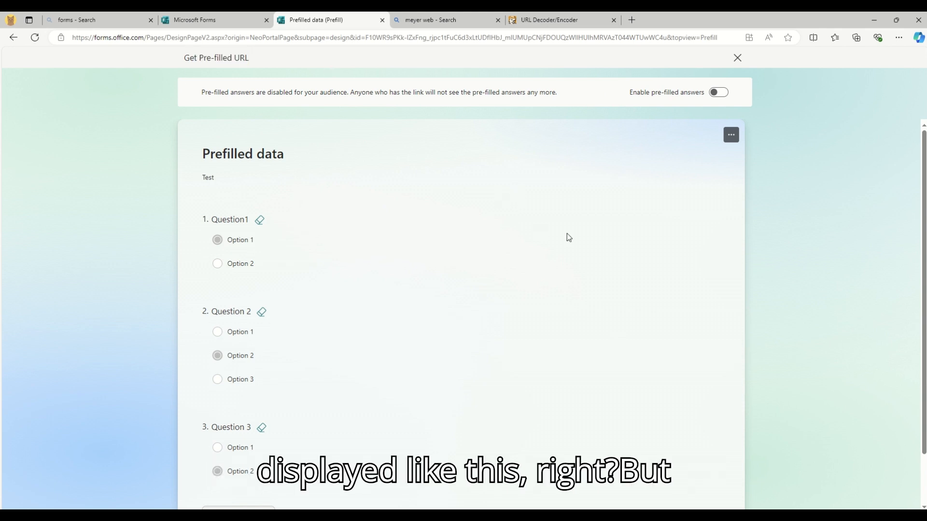
{"action": "left_click", "coordinate": [15, 38]}
Reload the form and reopen the Get Pre-filled URL view.
{"action": "left_click", "coordinate": [57, 38]}
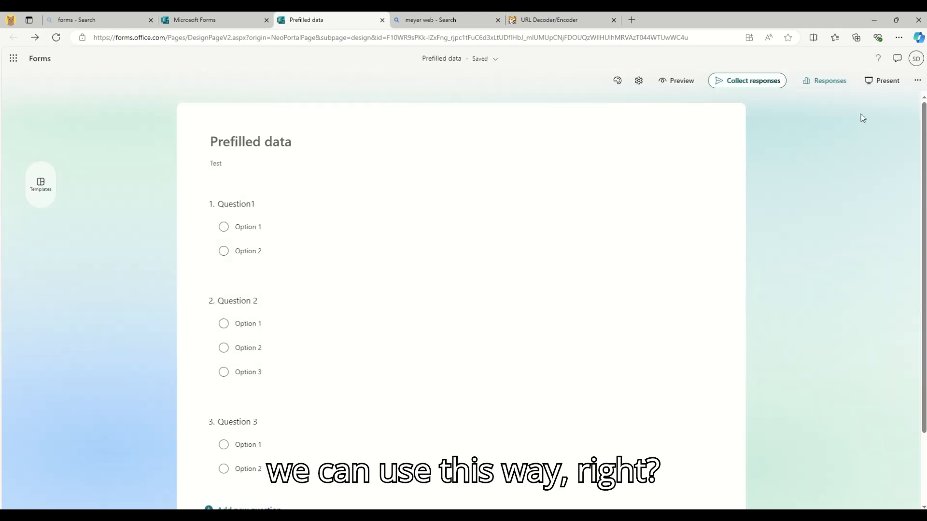
{"action": "left_click", "coordinate": [917, 81]}
{"action": "left_click", "coordinate": [866, 125]}
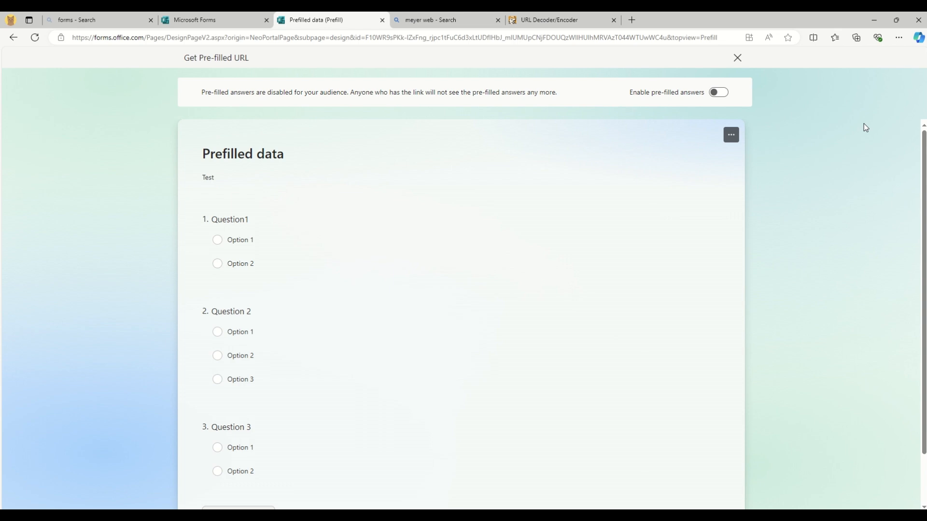
{"action": "scroll", "coordinate": [425, 267], "scroll_direction": "down", "scroll_amount": 1}
Review the pre-filled answers disabled notice, then switch Enable pre-filled answers on.
{"action": "mouse_move", "coordinate": [233, 186]}
{"action": "left_mouse_down"}
{"action": "mouse_move", "coordinate": [223, 201]}
{"action": "mouse_move", "coordinate": [226, 189]}
{"action": "left_mouse_up"}
{"action": "left_click", "coordinate": [391, 288]}
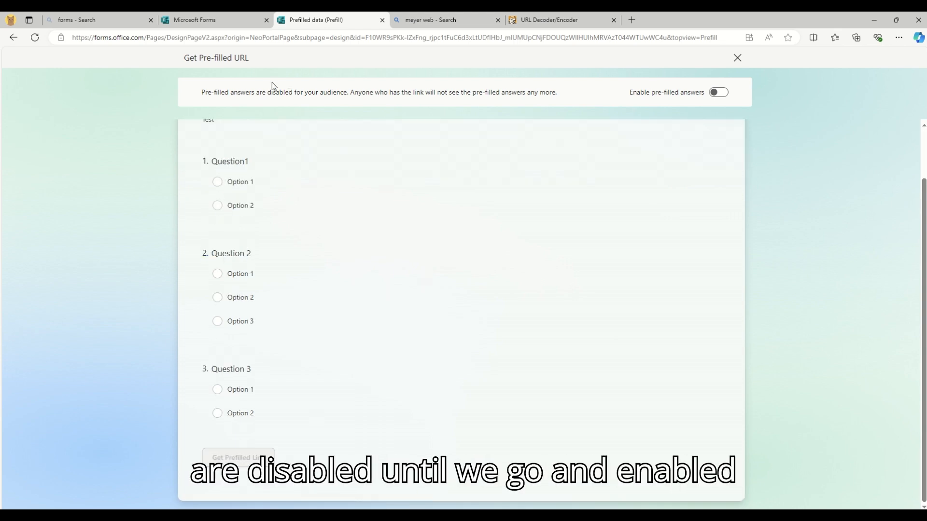
{"action": "left_click_drag", "start_coordinate": [208, 92], "coordinate": [339, 96]}
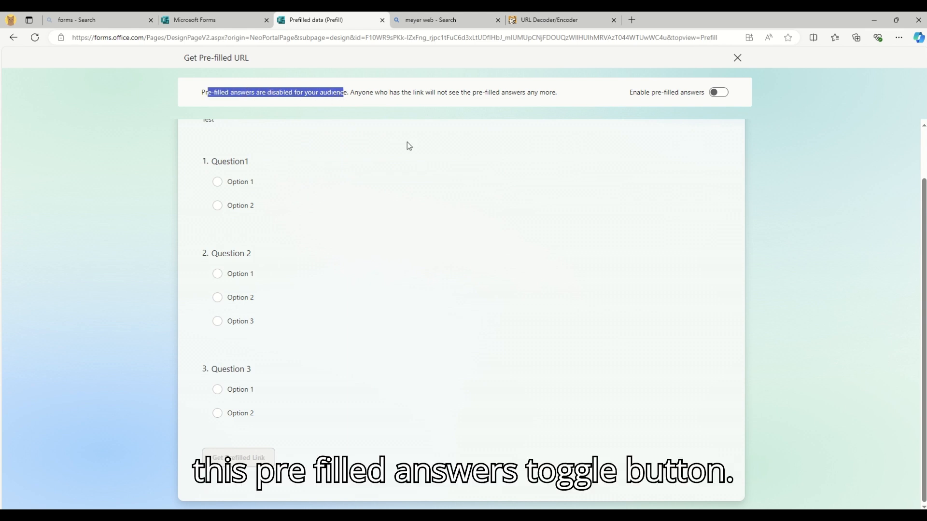
{"action": "left_click", "coordinate": [480, 248]}
{"action": "scroll", "coordinate": [485, 247], "scroll_direction": "up", "scroll_amount": 1}
{"action": "left_click_drag", "start_coordinate": [403, 95], "coordinate": [559, 95]}
{"action": "left_click", "coordinate": [544, 263]}
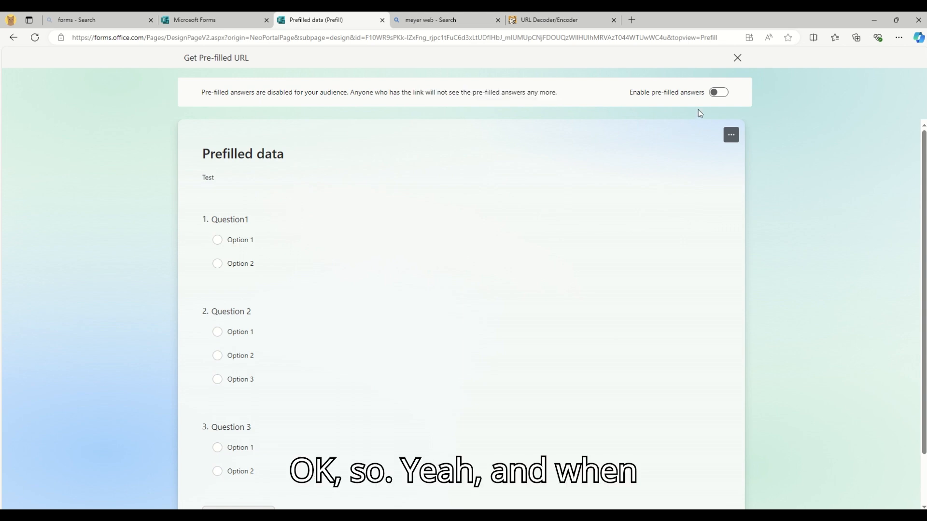
{"action": "left_click", "coordinate": [718, 92]}
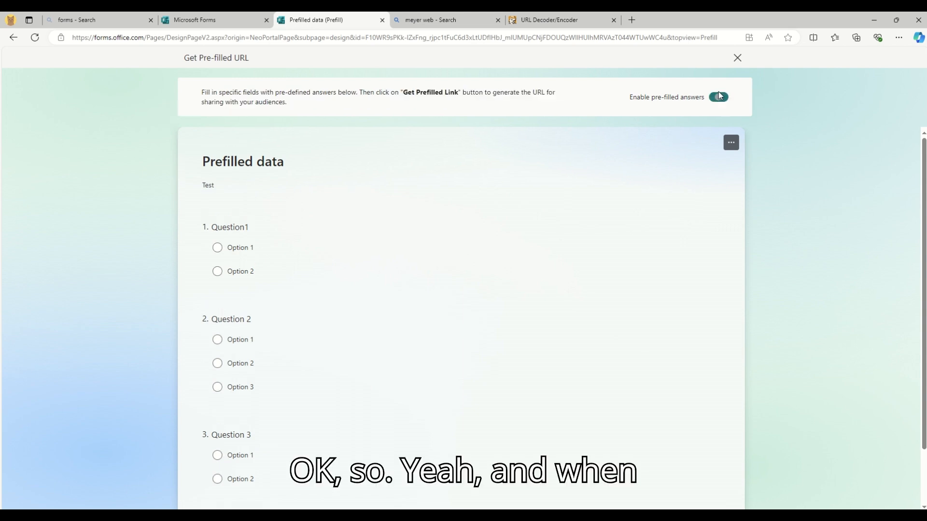
Pre-select Option 2, Option 3 and Option 1 for Questions 1, 2 and 3.
{"action": "left_click", "coordinate": [241, 273]}
{"action": "left_click", "coordinate": [240, 389]}
{"action": "left_click", "coordinate": [241, 477]}
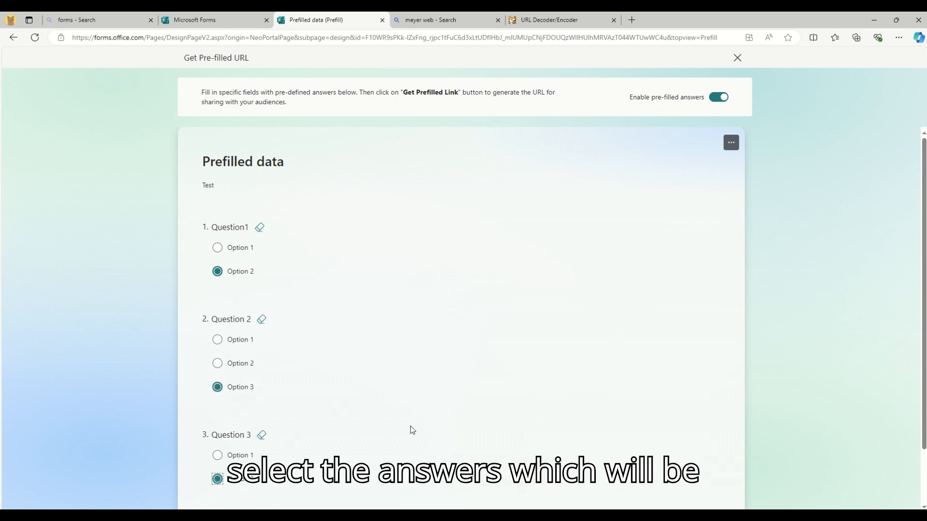
{"action": "scroll", "coordinate": [415, 415], "scroll_direction": "down", "scroll_amount": 1}
{"action": "left_click", "coordinate": [253, 392]}
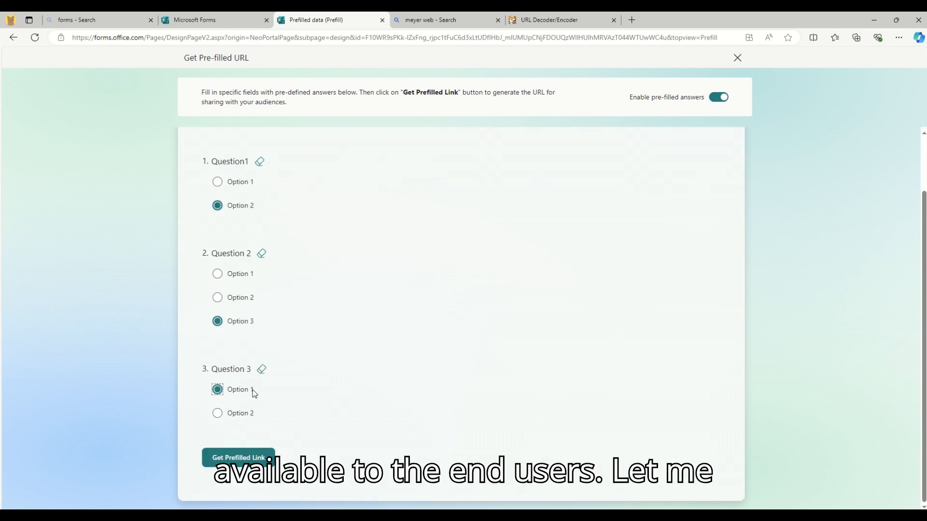
Generate and copy the prefilled link, then load it in a new guest tab.
{"action": "left_click", "coordinate": [257, 458]}
{"action": "left_click", "coordinate": [559, 305]}
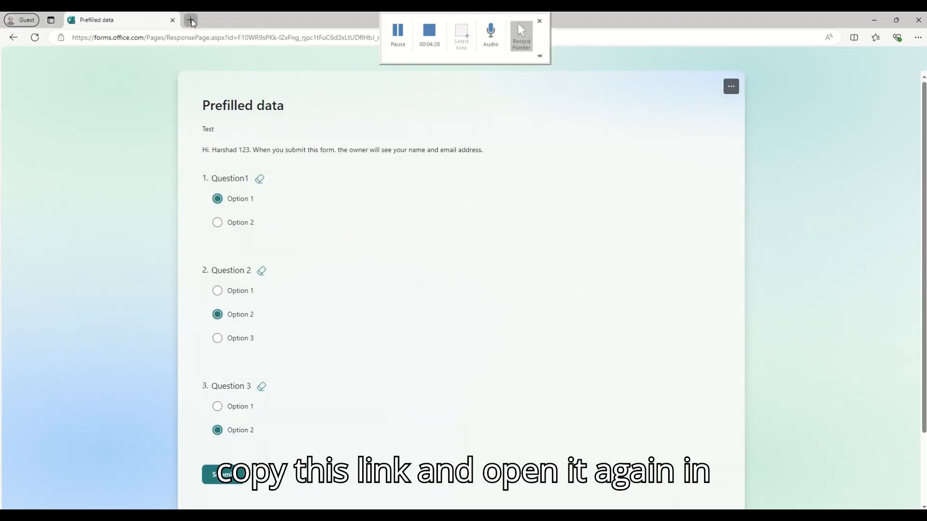
{"action": "left_click", "coordinate": [191, 20]}
{"action": "key", "text": "ctrl+v"}
{"action": "key", "text": "Return"}
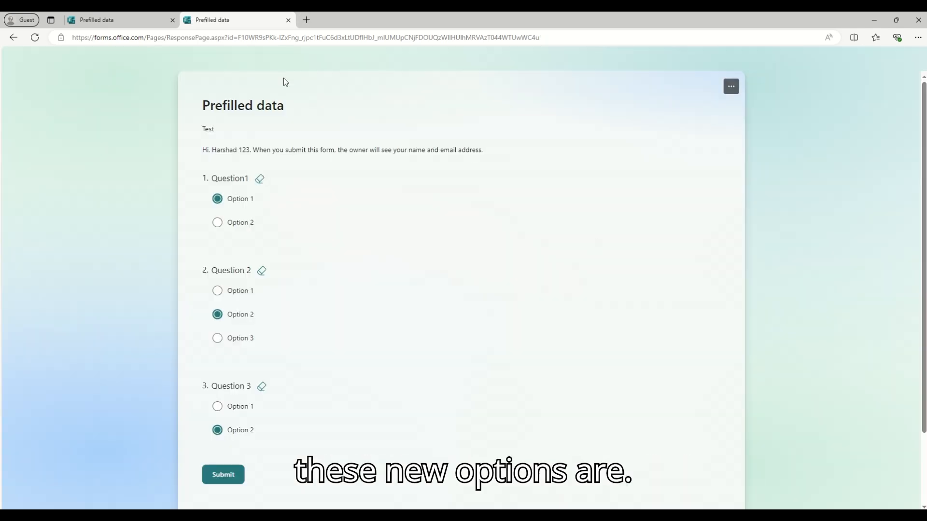